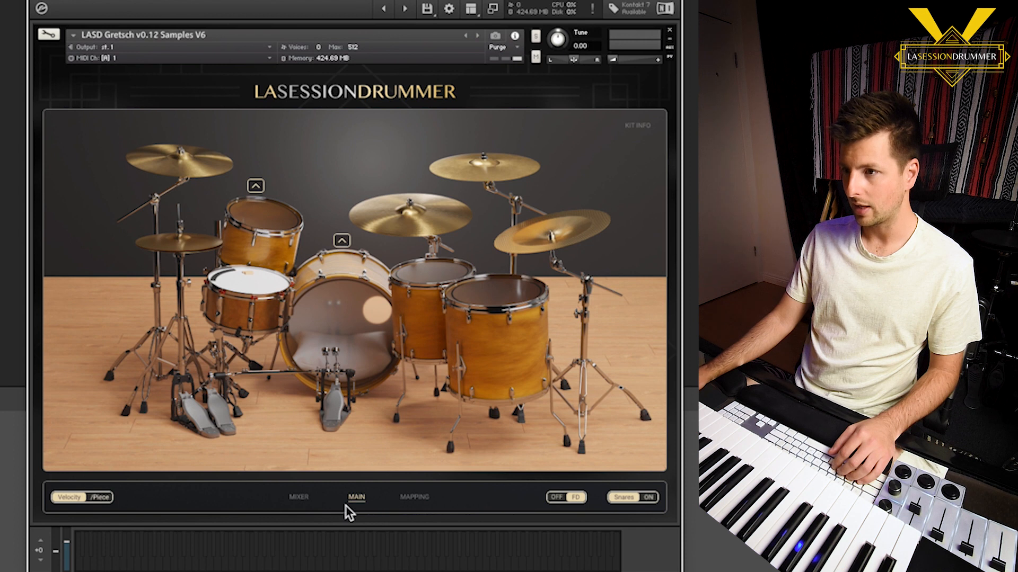
Map every drum piece with the Mapping Wizard, from Kick on C1 to EFX Cymbal Edge on C#3
click(417, 500)
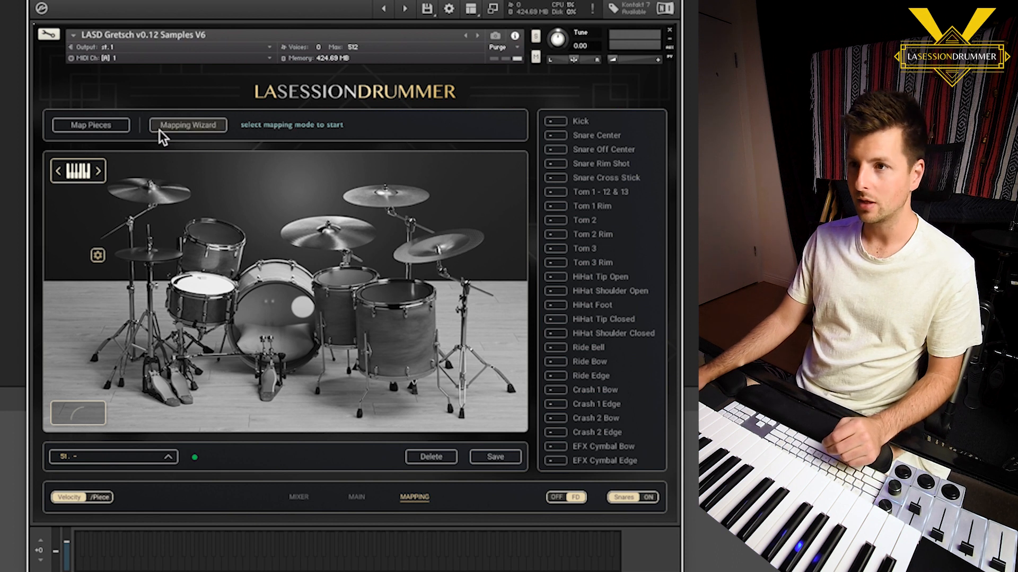
click(191, 132)
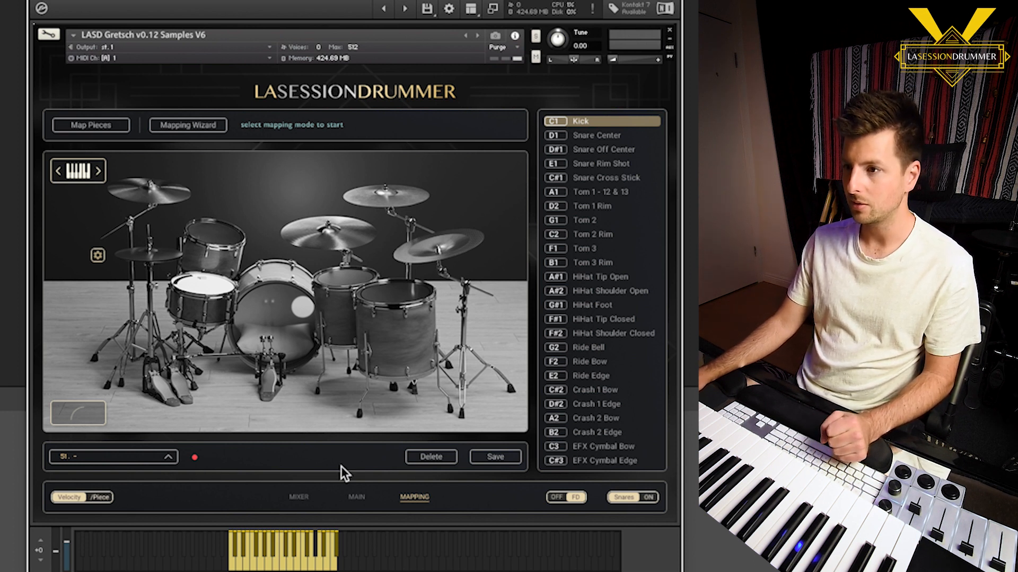
Save the mapping as a preset named "- KD Custom Mapping" in slot 51
click(497, 457)
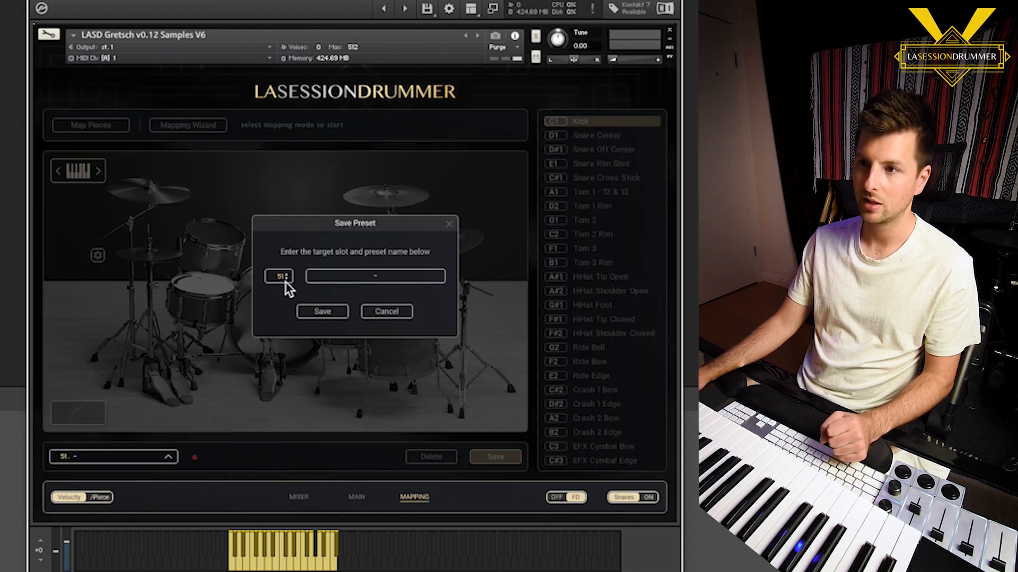
click(403, 279)
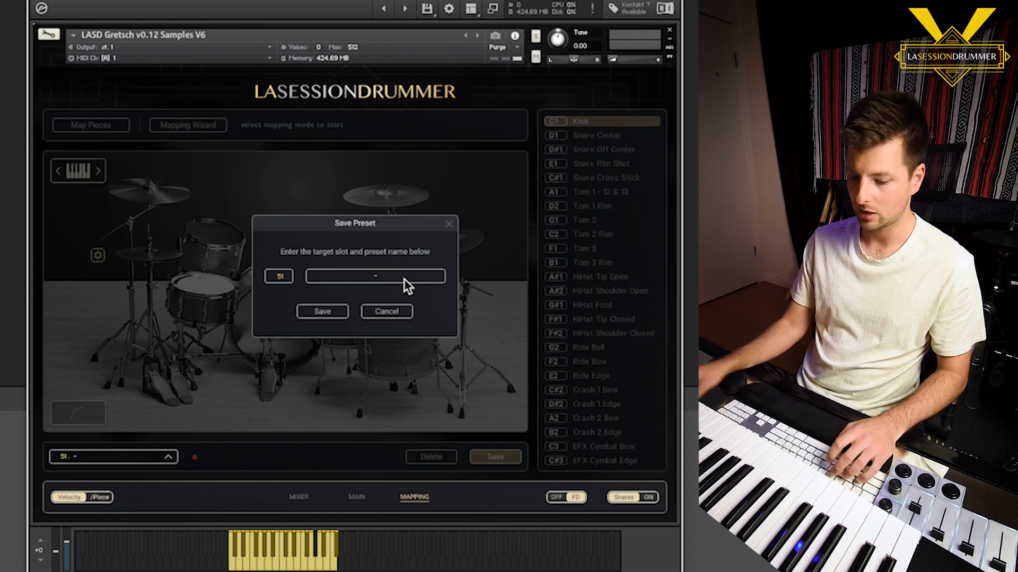
text(KDj)
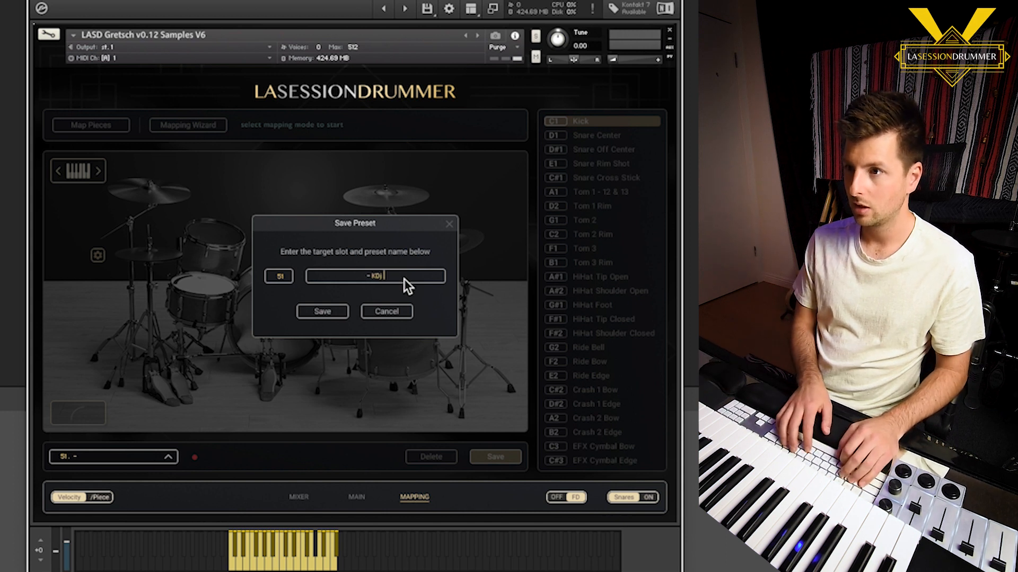
key(BackSpace)
text( Custom)
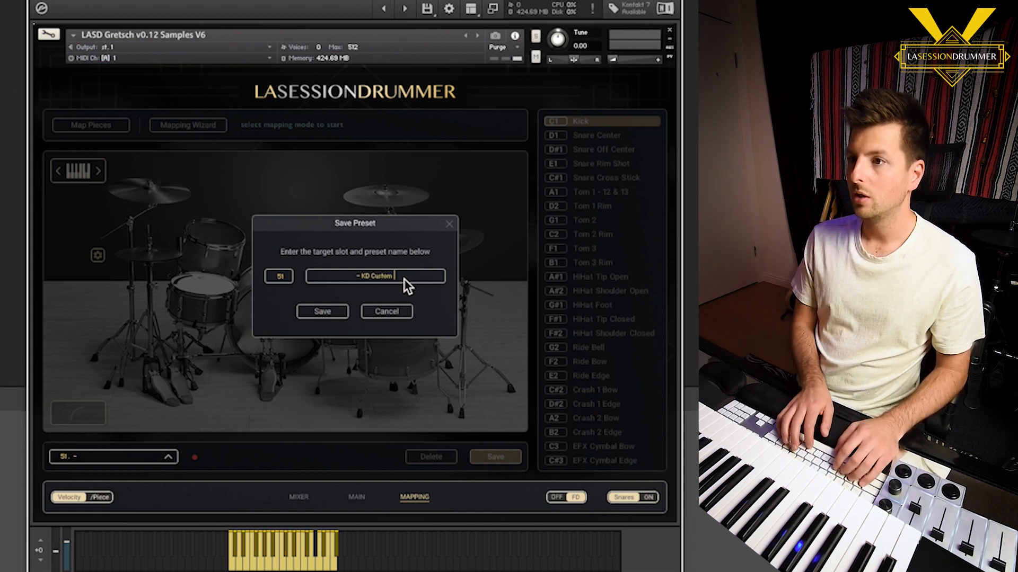
text( Mapping)
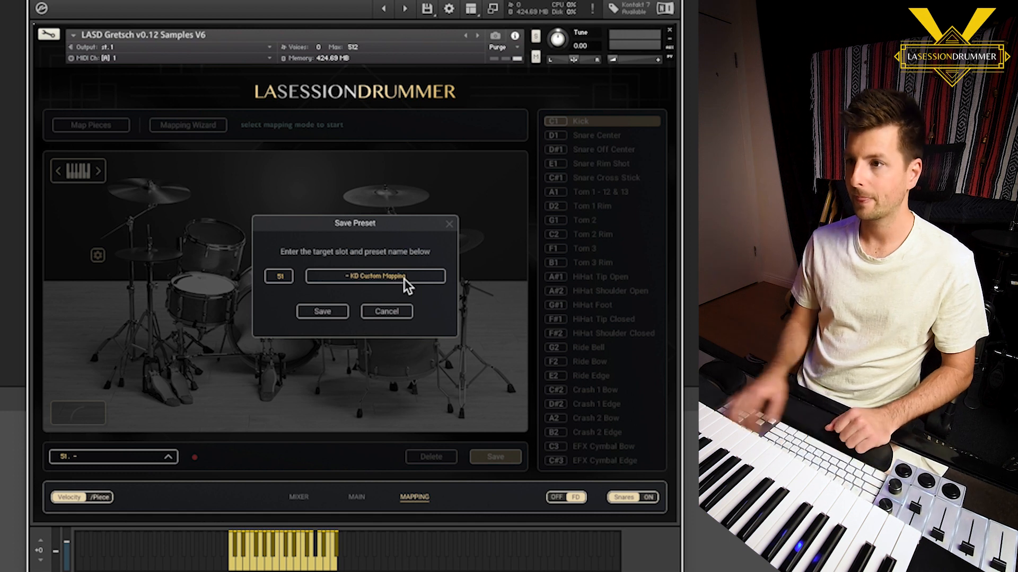
click(322, 312)
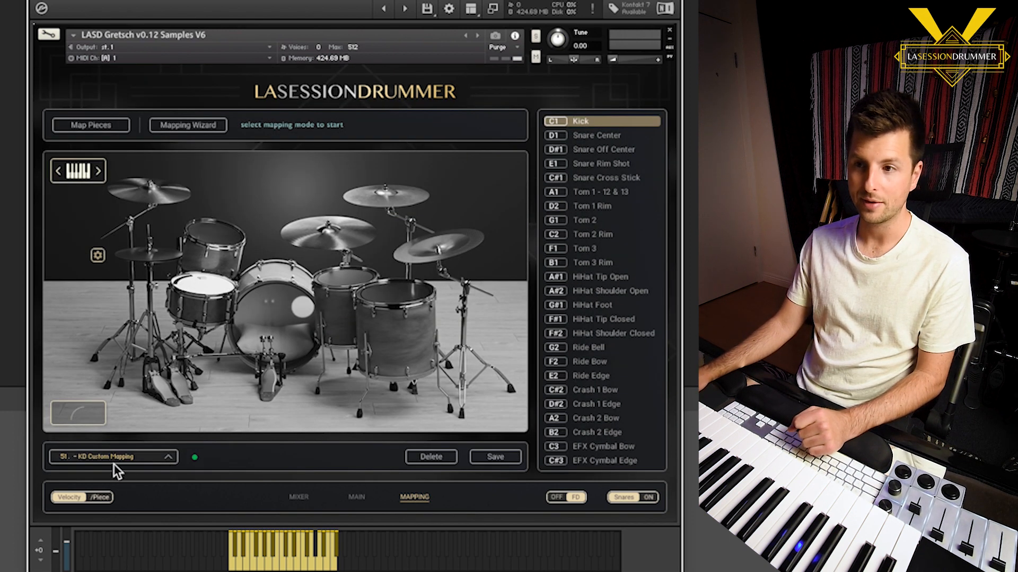
Load mapping preset 48, Yamaha DTXpress
click(147, 458)
drag(174, 322, 169, 308)
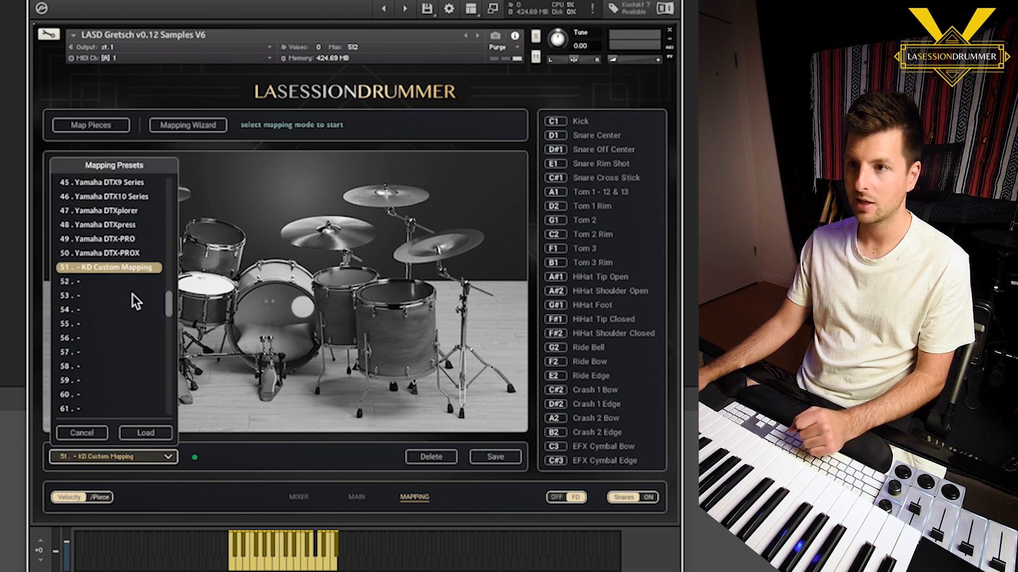
click(106, 225)
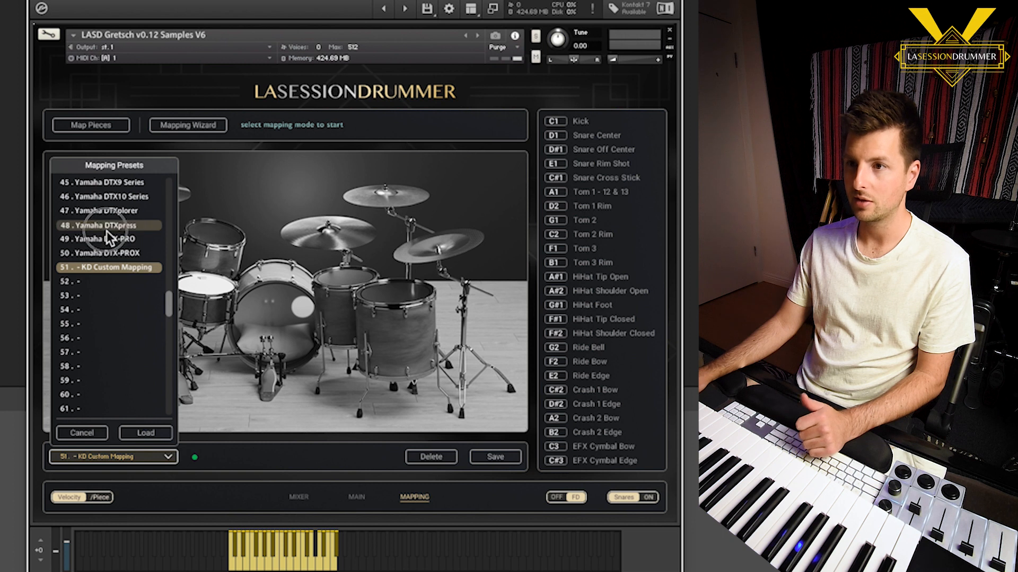
click(158, 437)
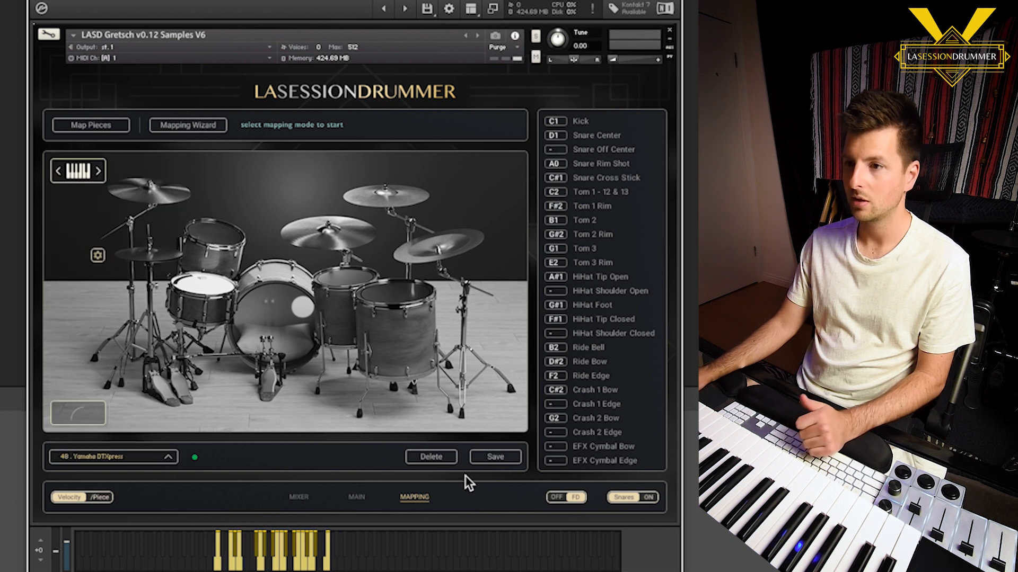
Load the "- KD Custom Mapping" preset from slot 51
click(169, 460)
click(117, 225)
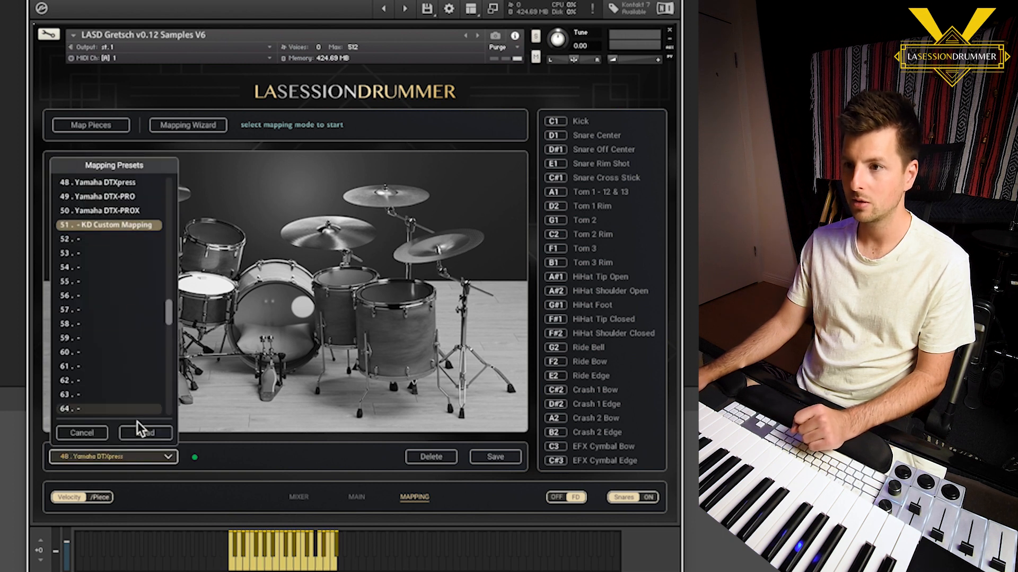
click(153, 436)
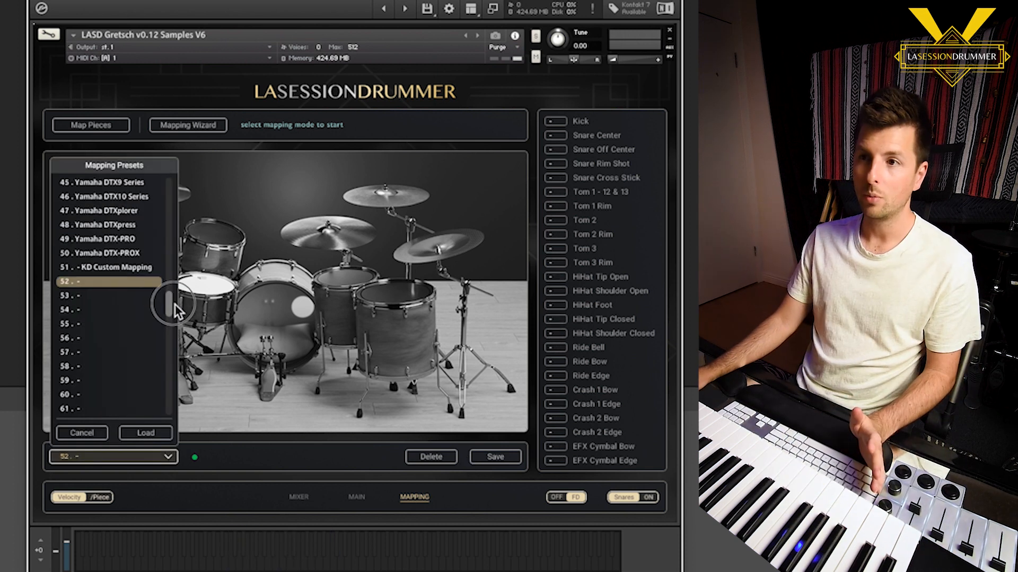
Load the empty mapping preset slot 52
drag(170, 305, 170, 306)
click(103, 269)
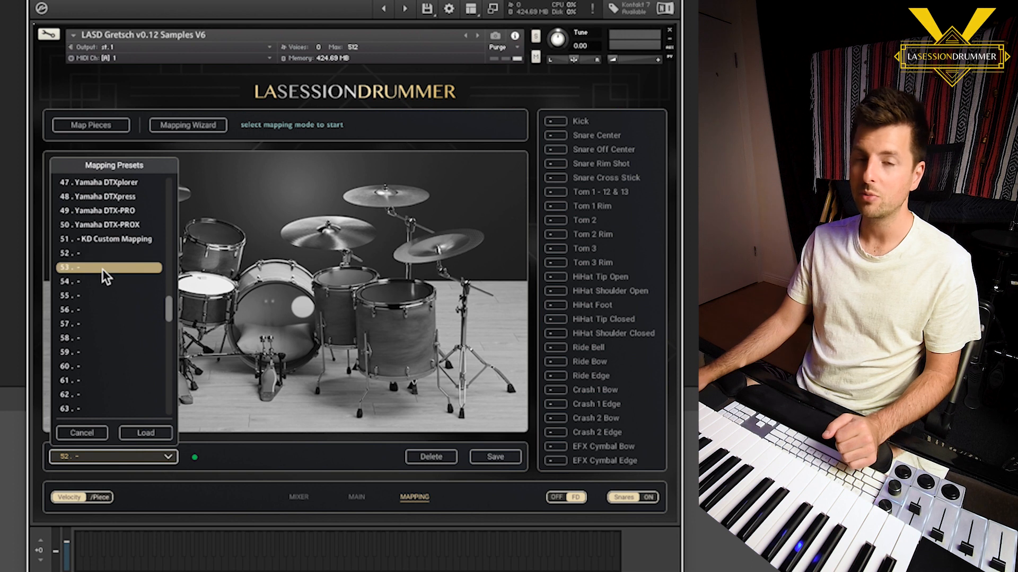
click(119, 280)
click(101, 266)
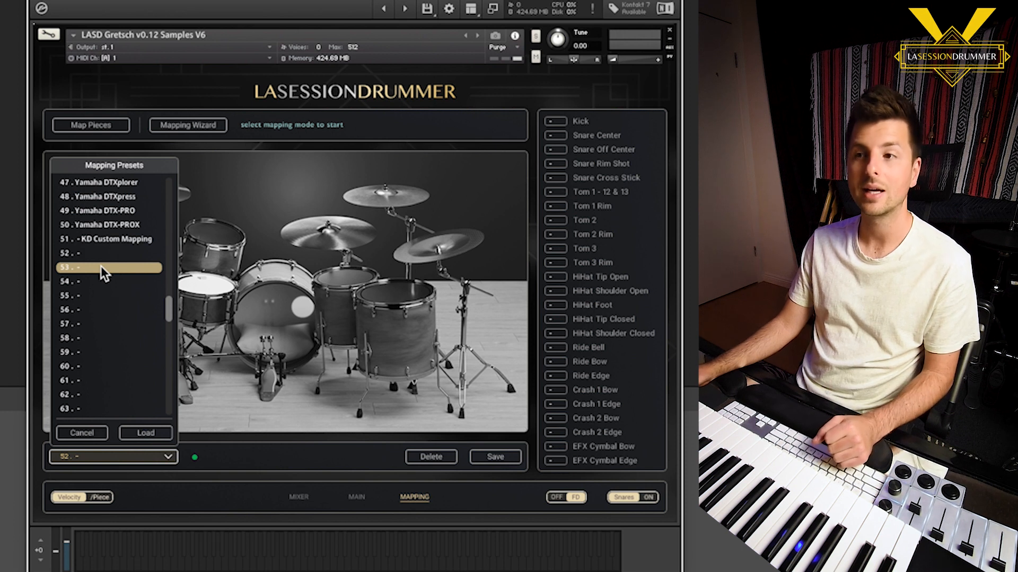
key(Up)
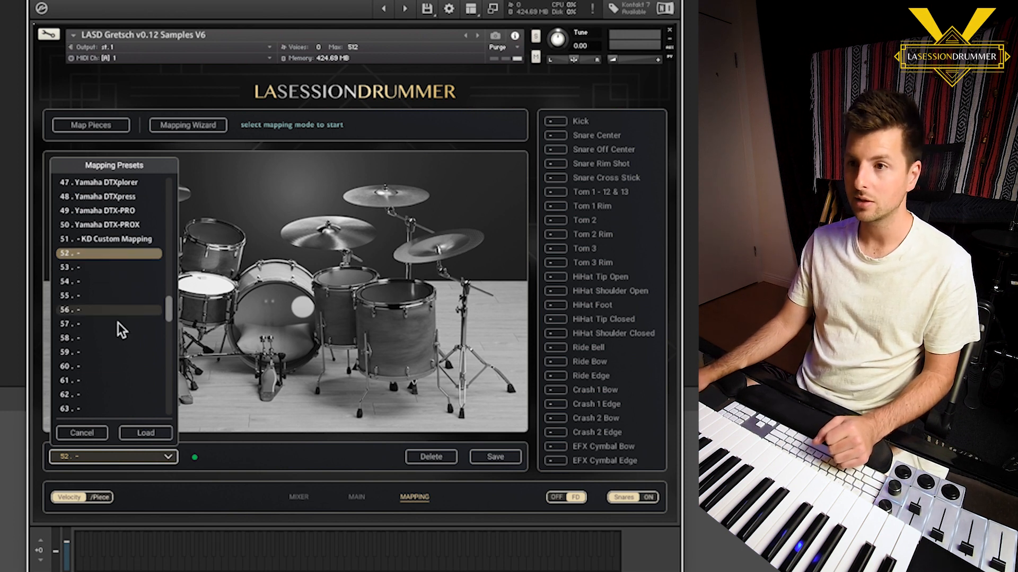
click(146, 434)
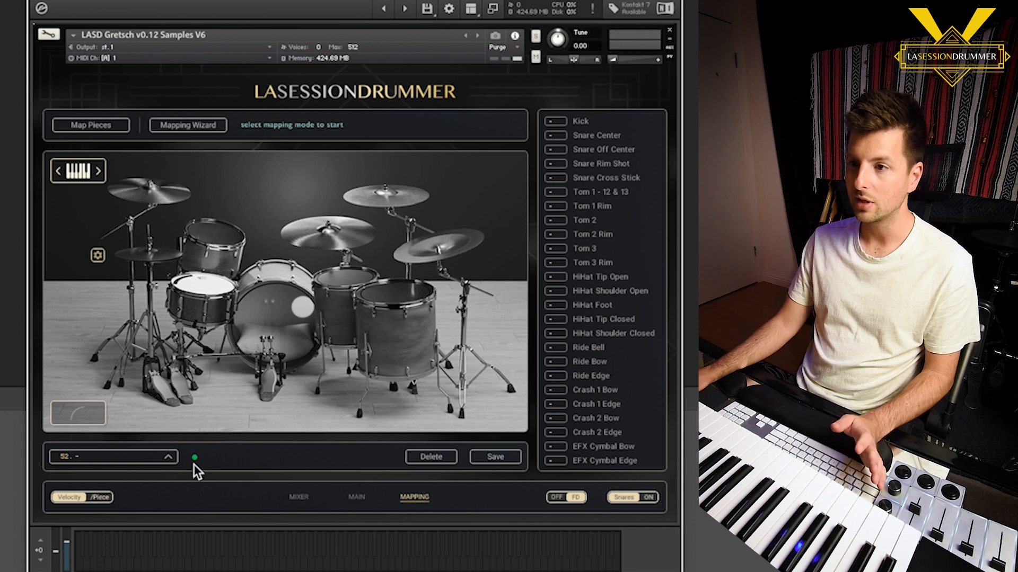
Map only four pieces individually: Kick to C1, Snare Center to D1, HiHat Tip Closed to F#1 and Crash 1 Edge to C#2
click(595, 125)
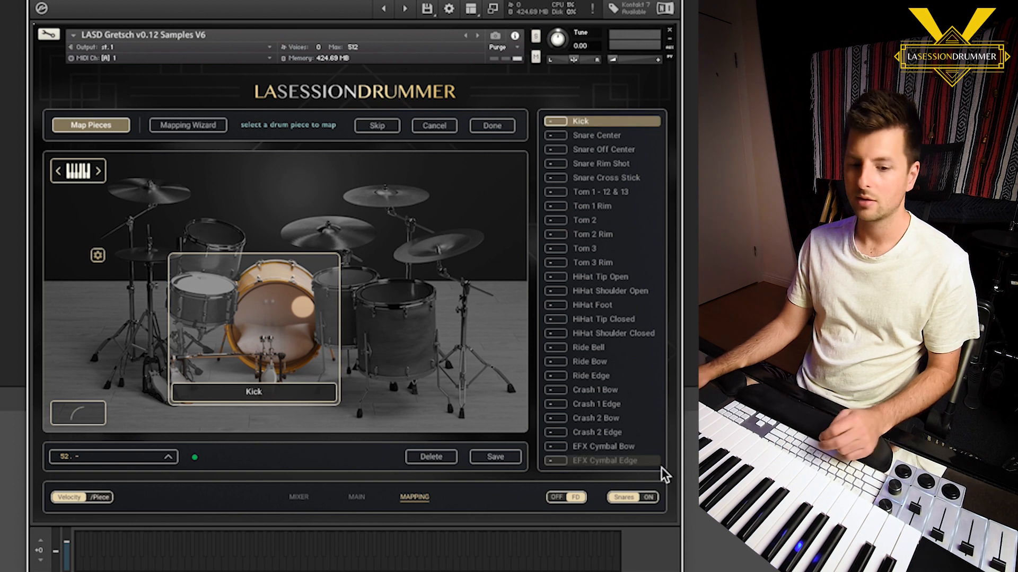
click(612, 139)
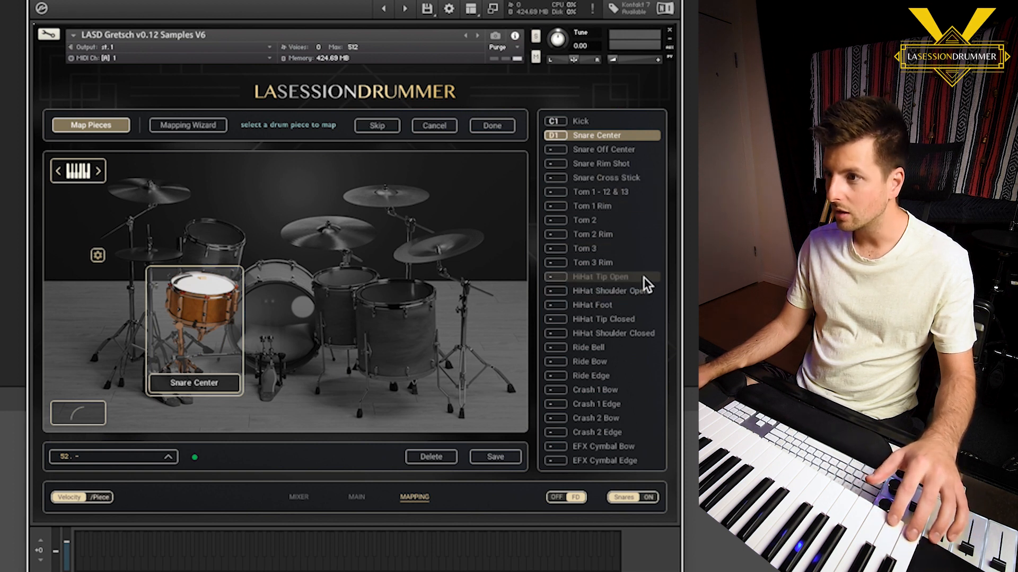
click(623, 320)
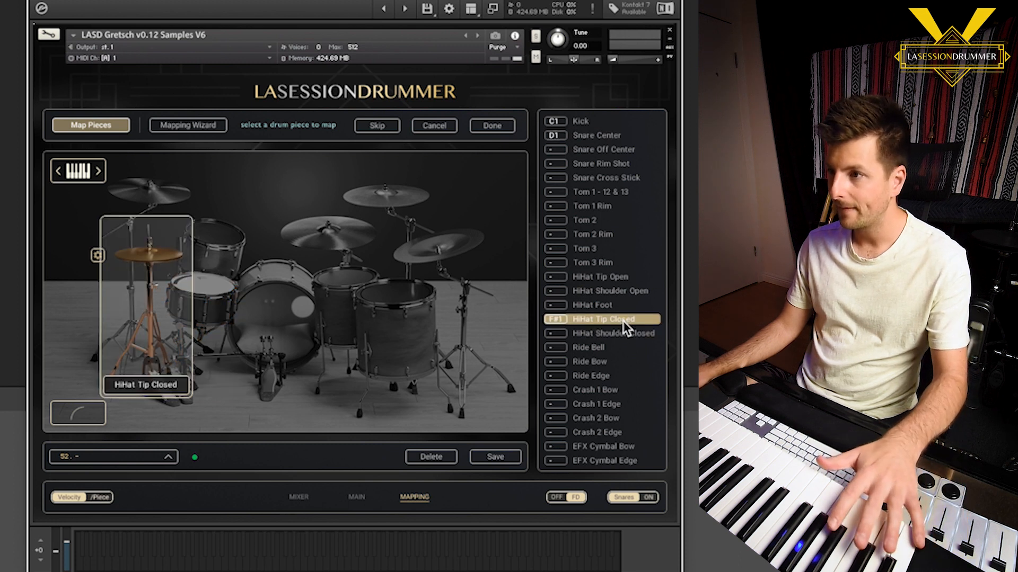
click(614, 408)
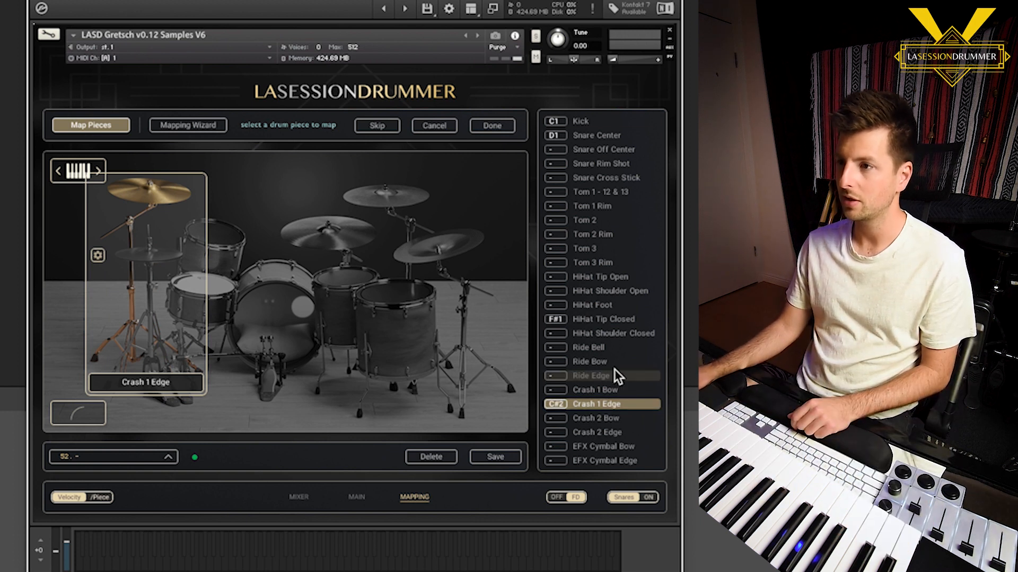
click(493, 130)
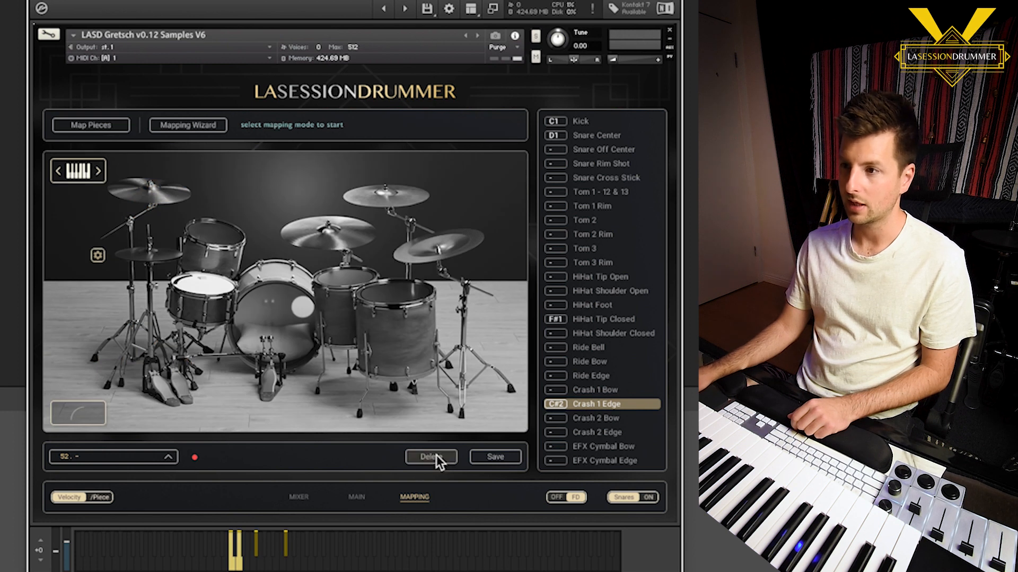
Save the four-piece mapping as a preset named "Kick Snare Hat Crash" in slot 52
click(493, 456)
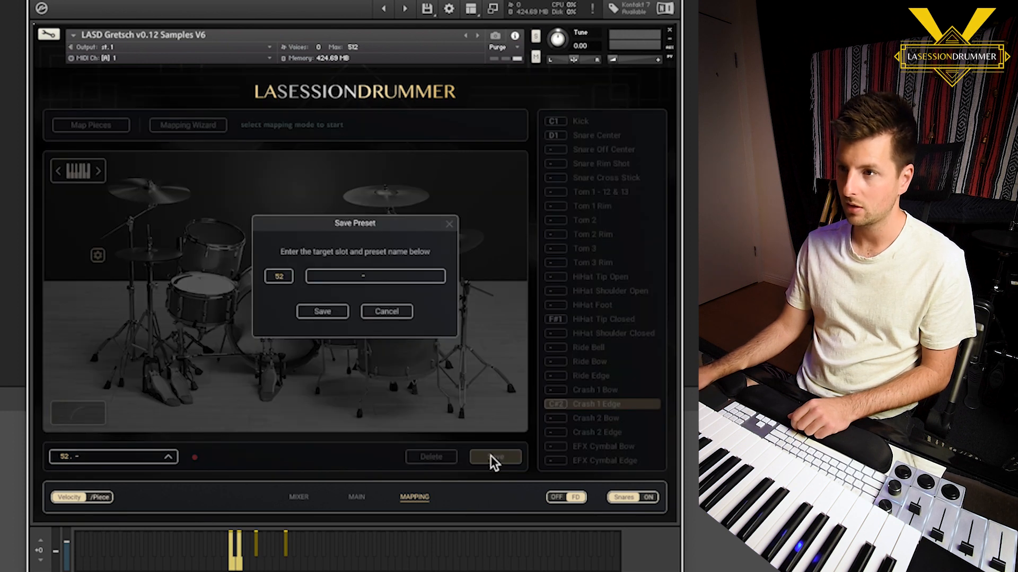
click(390, 276)
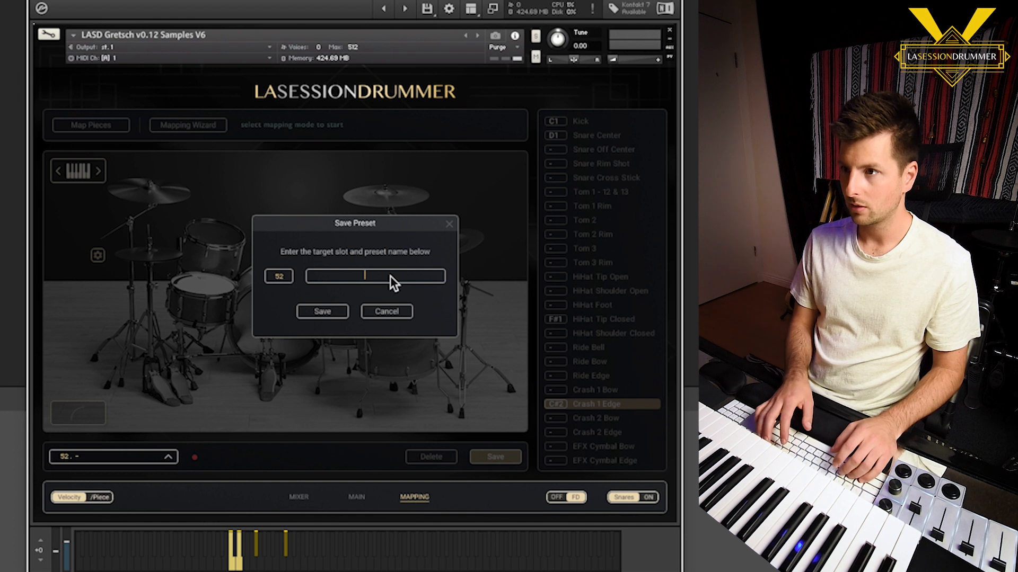
text(Kick Sn)
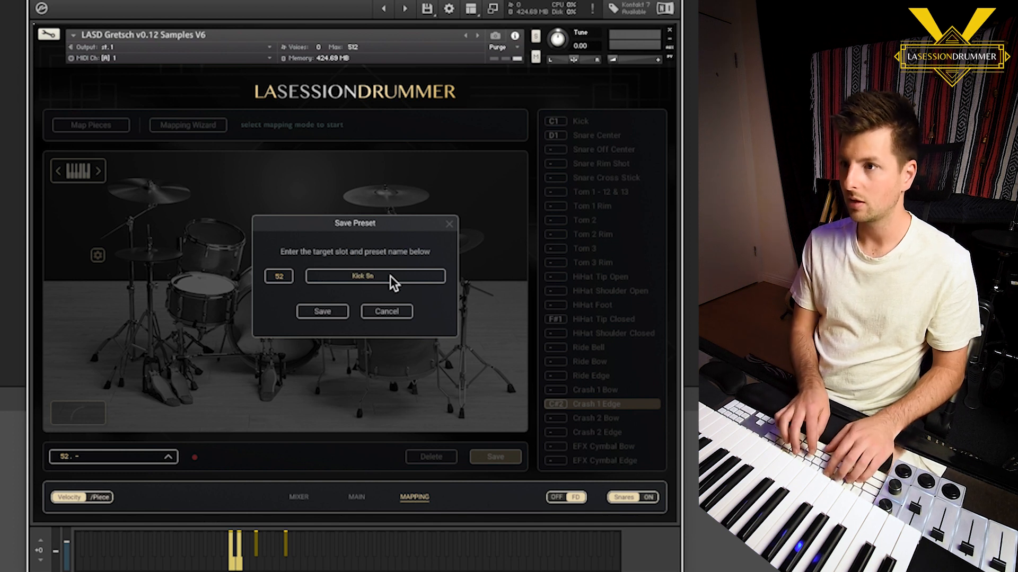
text(are Hat Crash)
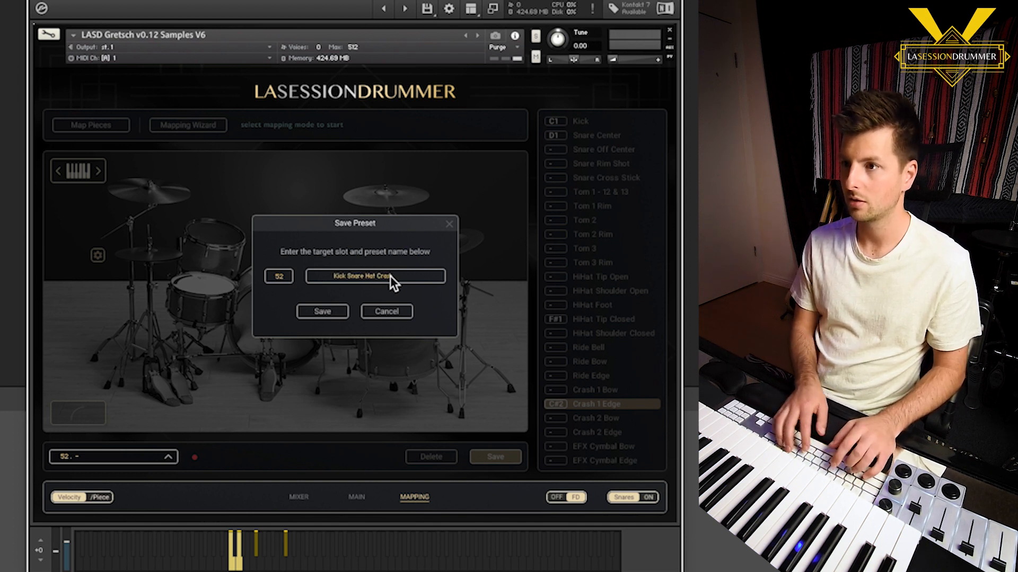
click(322, 314)
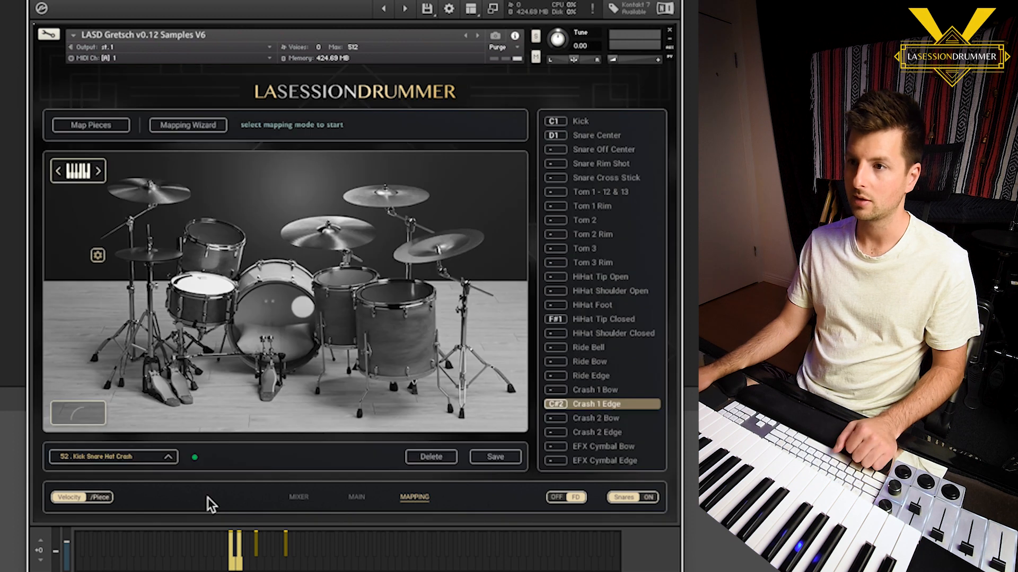
Switch the mapping to preset 51, "- KD Custom Mapping"
click(167, 458)
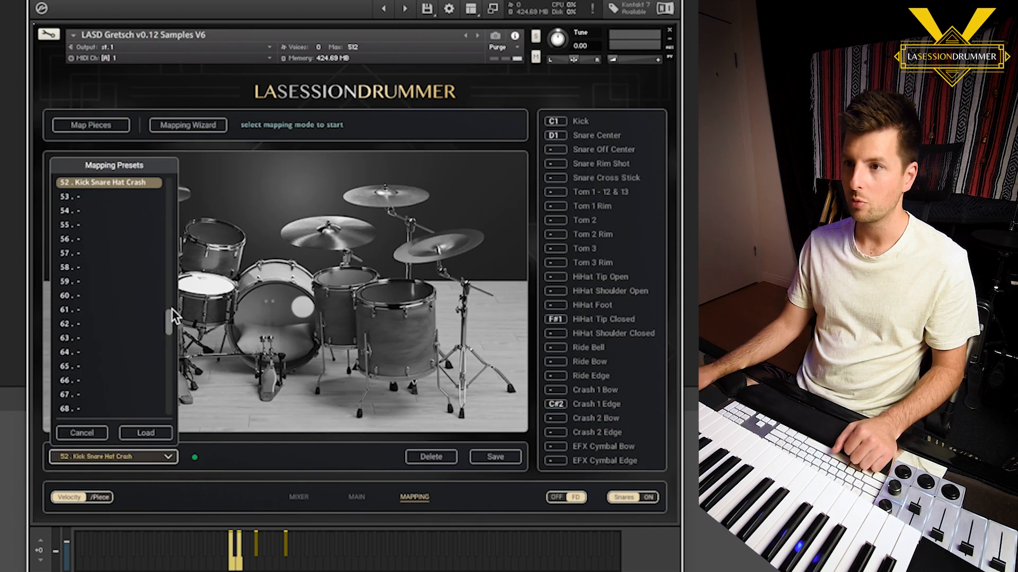
scroll(169, 312, up, 3)
click(105, 211)
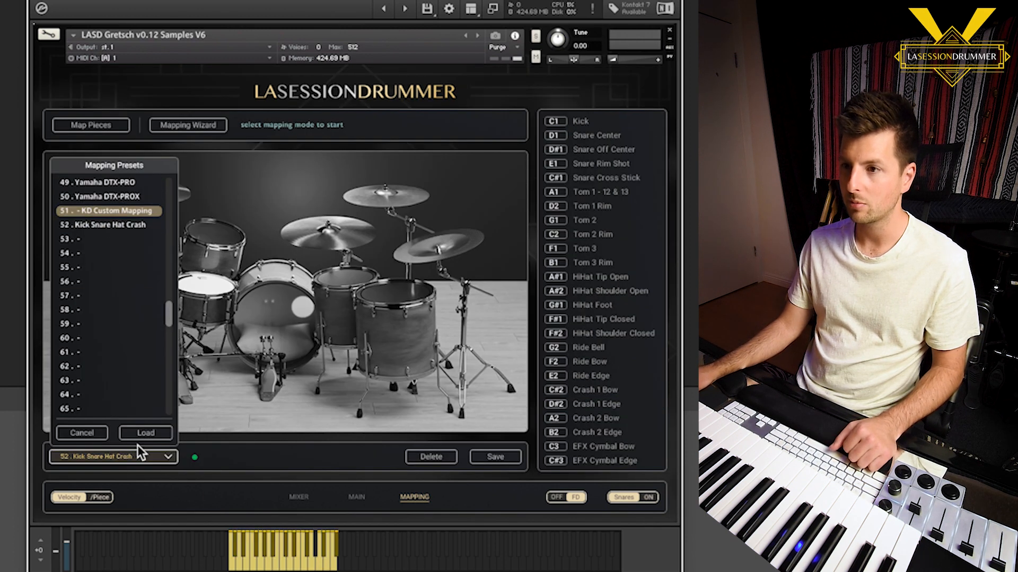
click(152, 432)
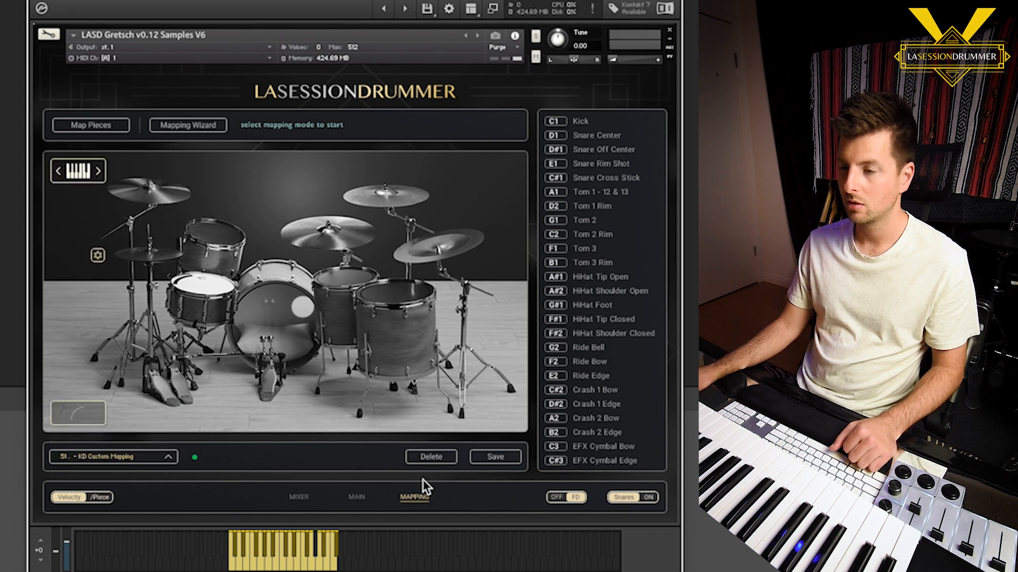
Load the "Kick Snare Hat Crash" mapping preset from slot 52
click(169, 457)
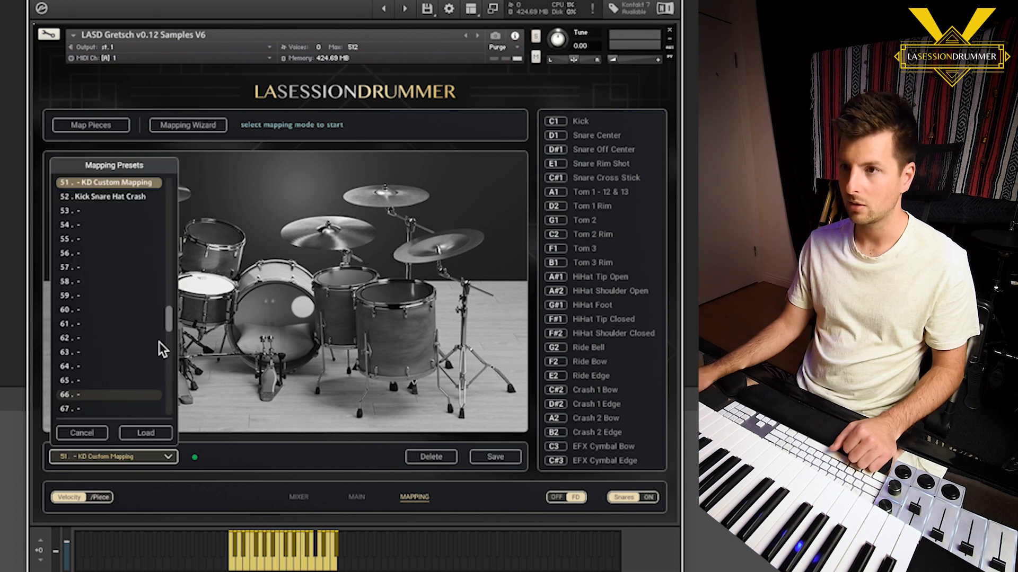
click(128, 195)
click(146, 433)
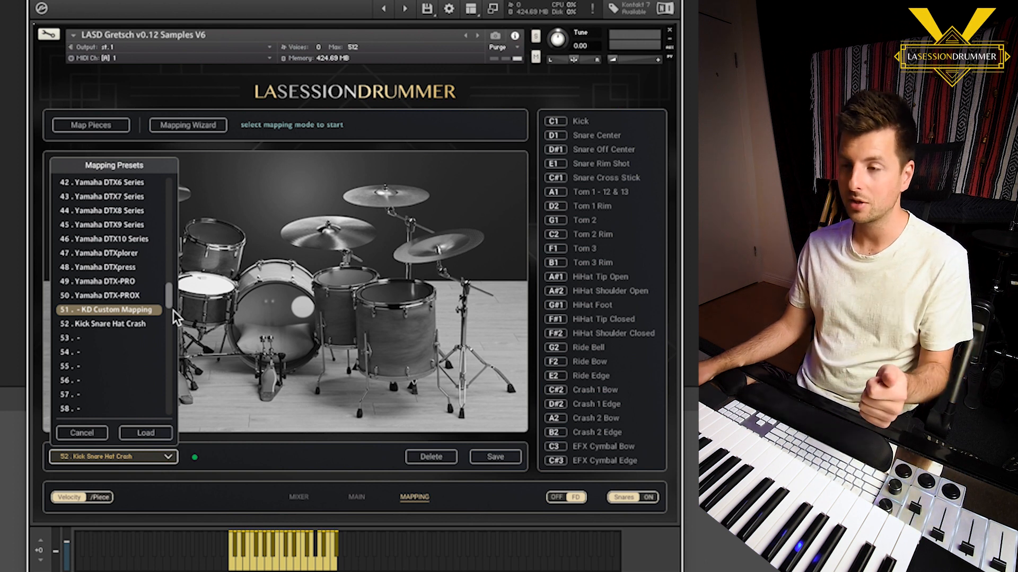
click(121, 323)
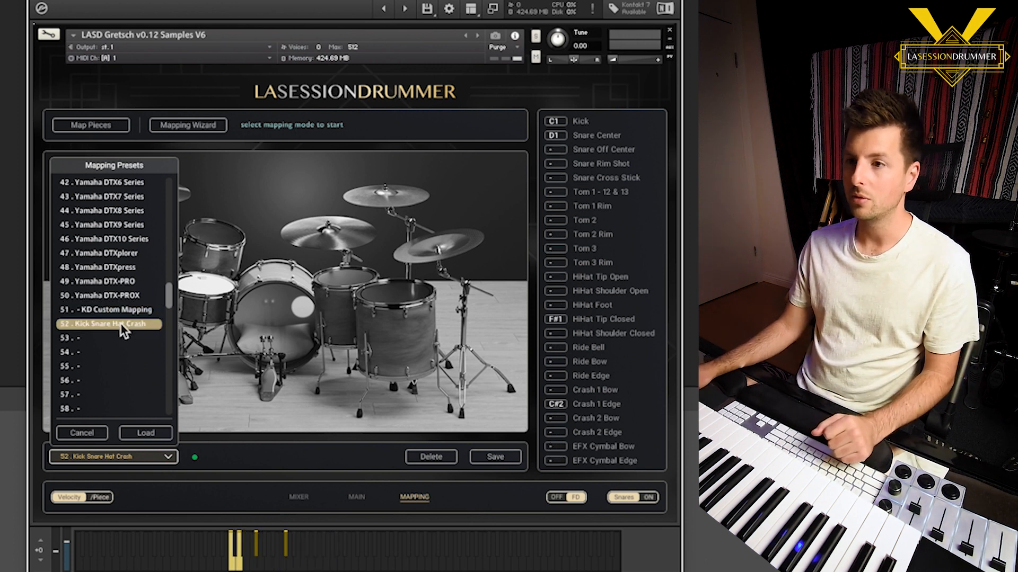
click(142, 435)
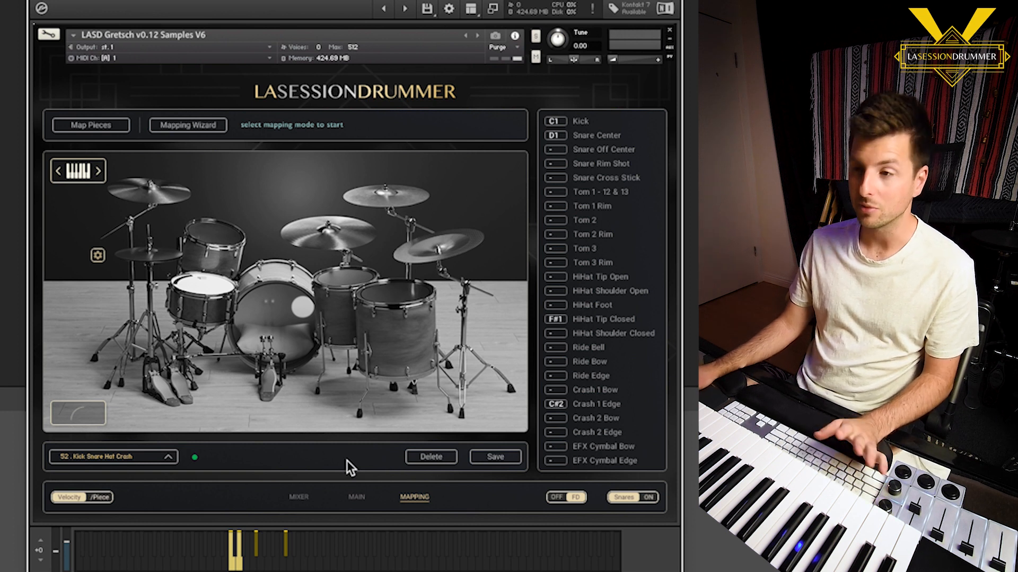
Reload mapping preset 51, "- KD Custom Mapping", for the full kit
click(154, 457)
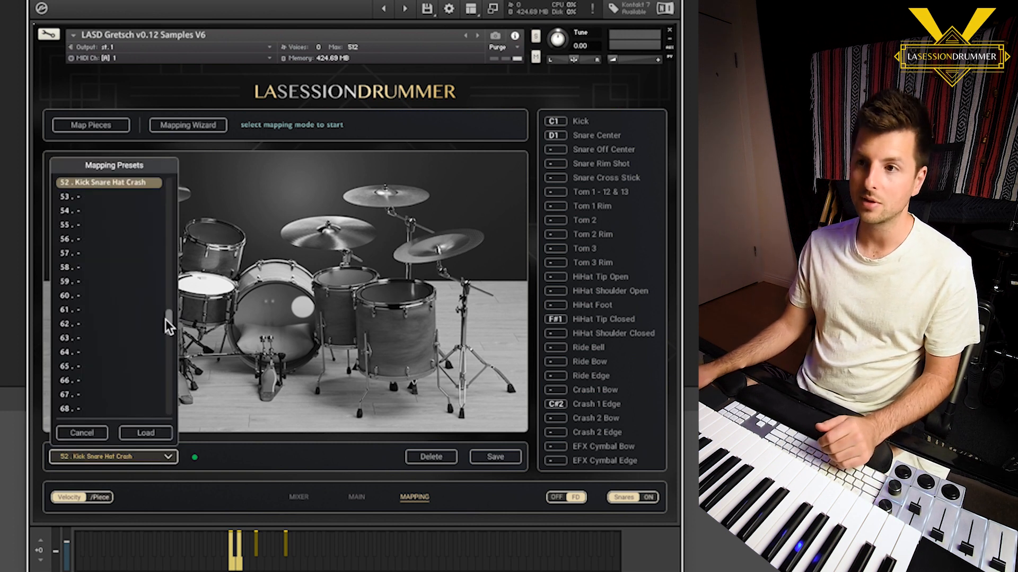
scroll(159, 308, up, 3)
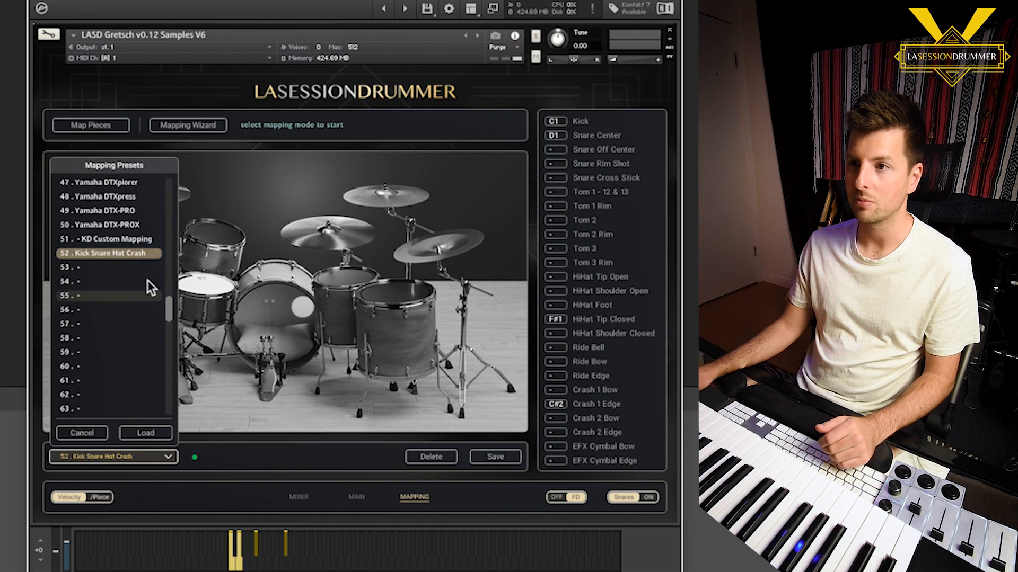
click(139, 246)
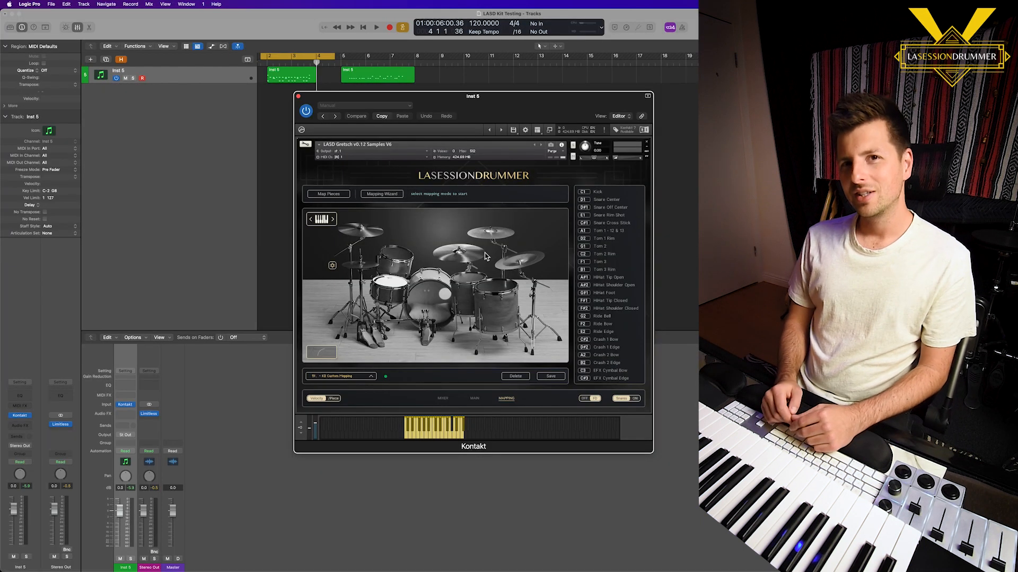